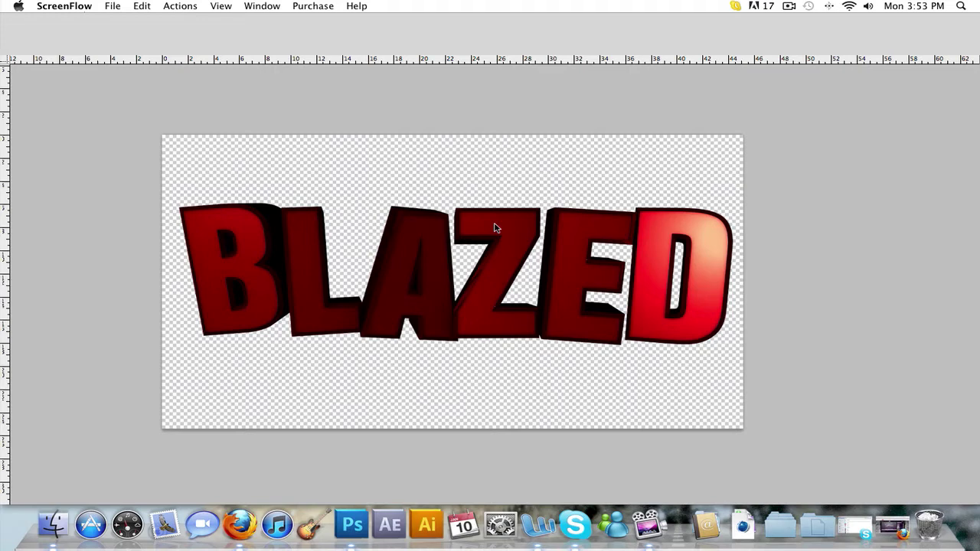
Step: Add a new Layer 1 below the BLAZED text and fill it white with the Paint Bucket
click(495, 226)
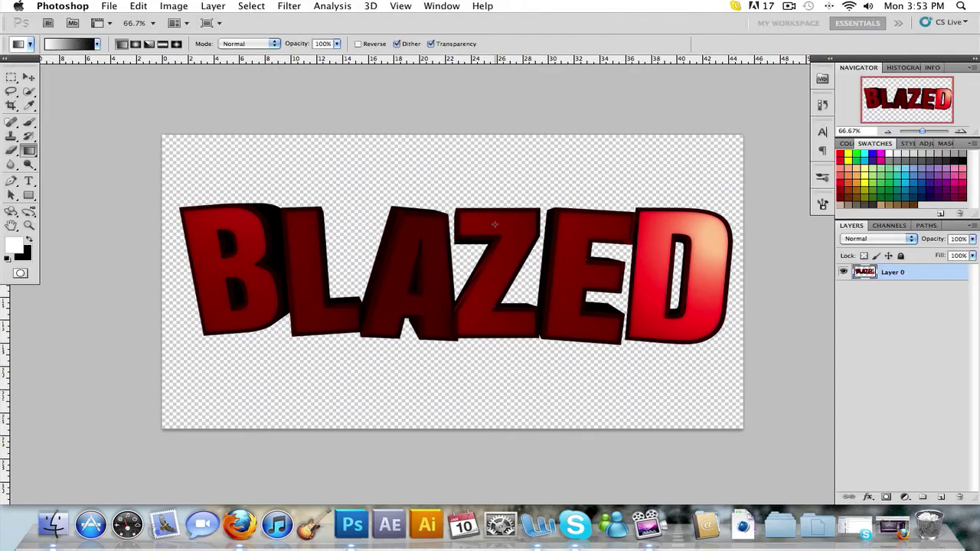
click(941, 497)
drag(928, 274, 873, 357)
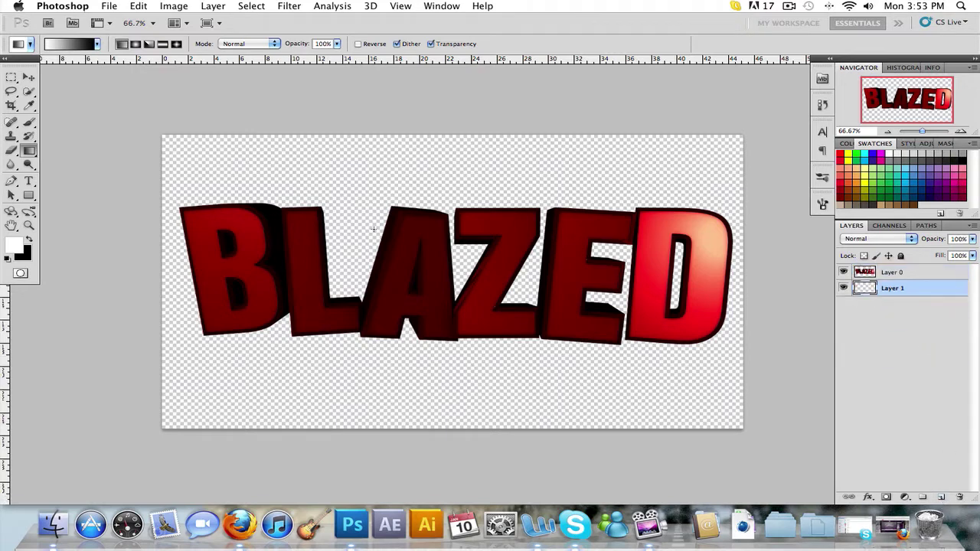
drag(29, 151, 64, 160)
click(238, 168)
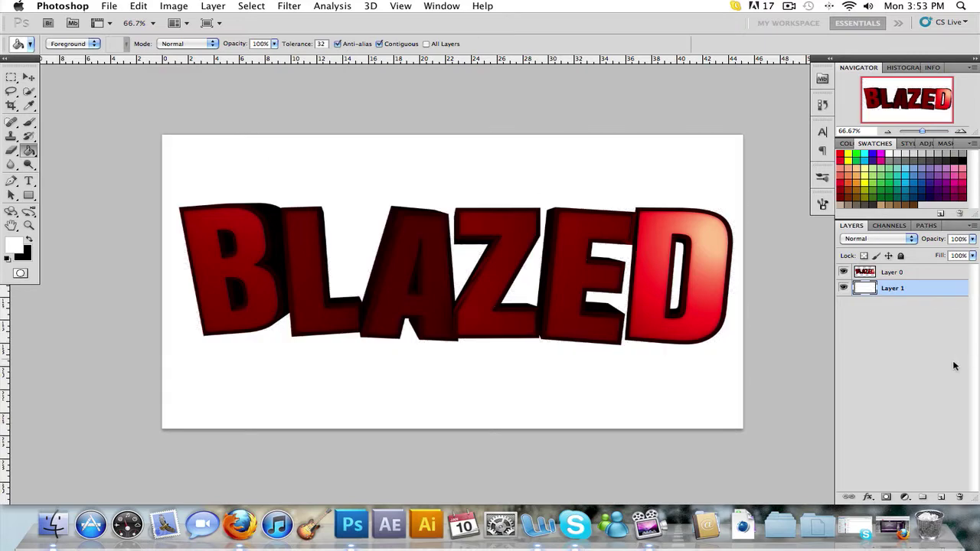
click(922, 274)
Step: Duplicate the BLAZED layer, flip the copy vertically and move it directly beneath the original
key(super+j)
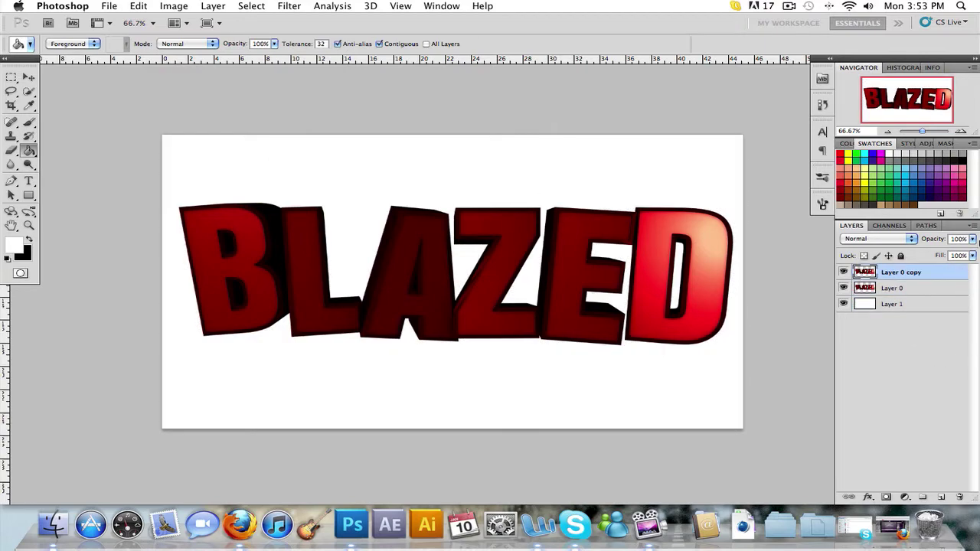
key(super+t)
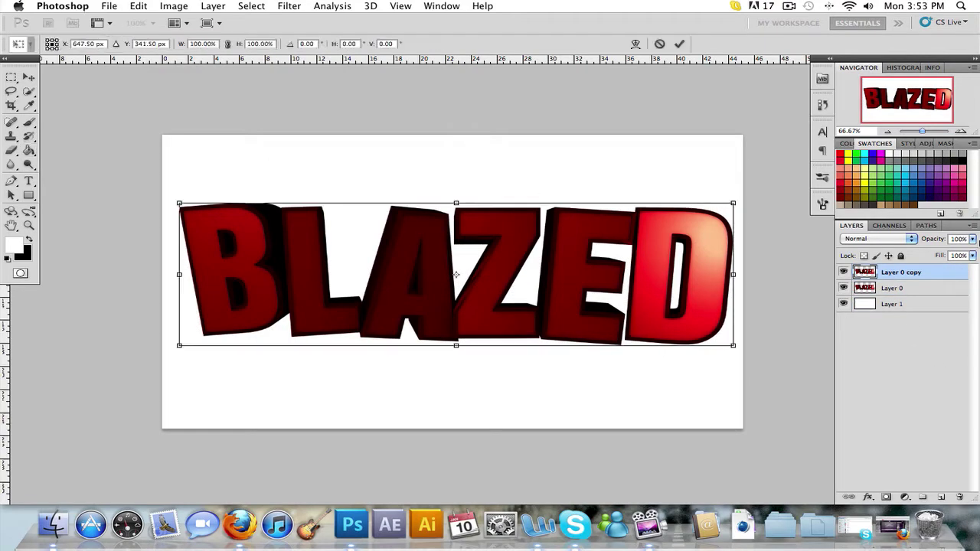
right_click(636, 246)
click(725, 423)
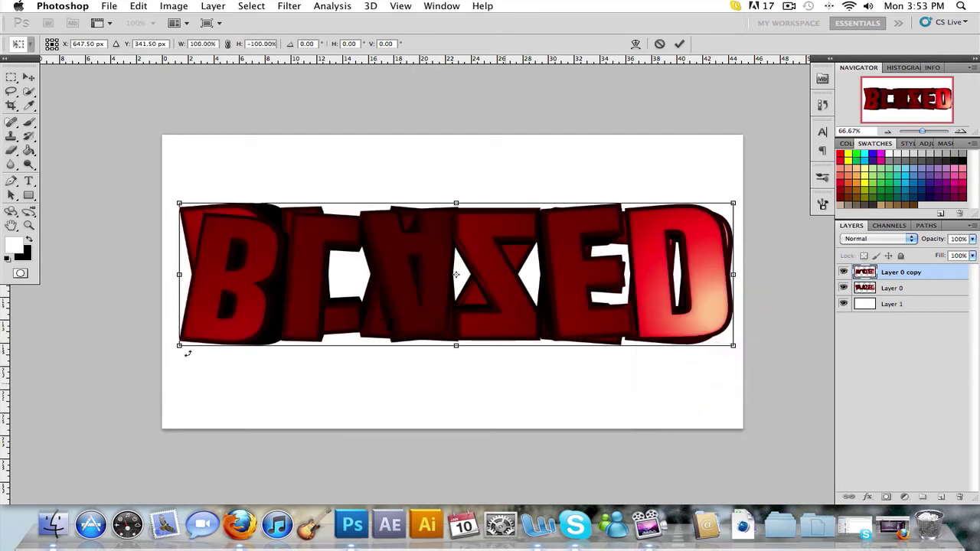
drag(8, 349, 456, 309)
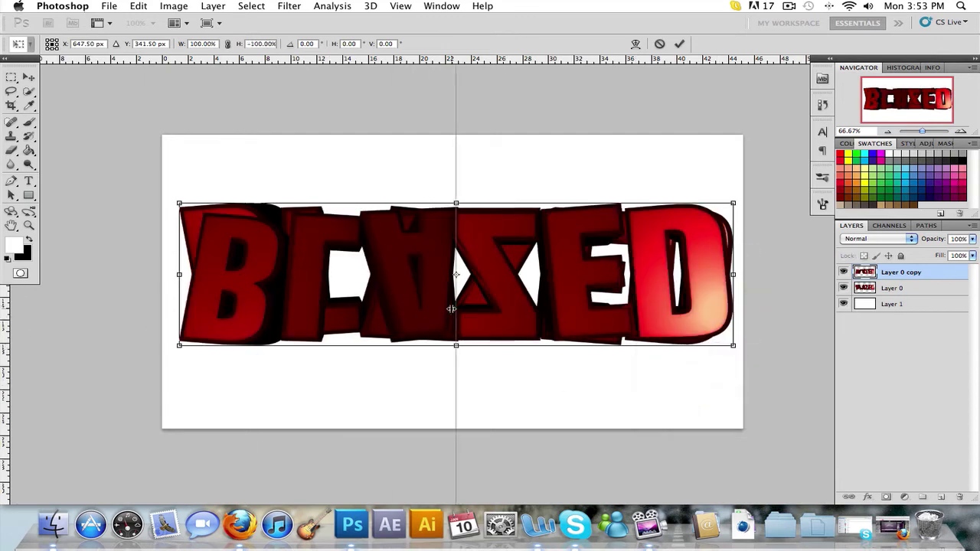
drag(541, 269, 541, 412)
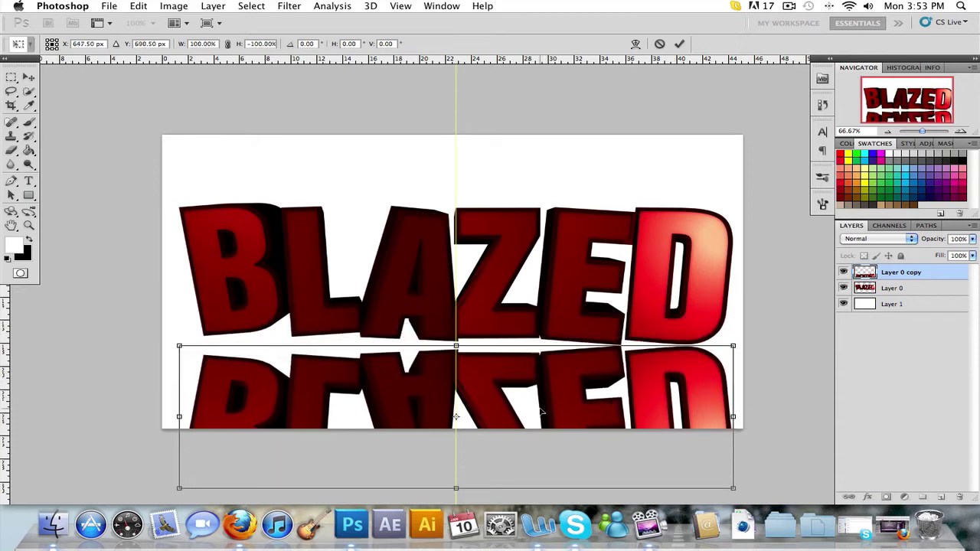
click(679, 43)
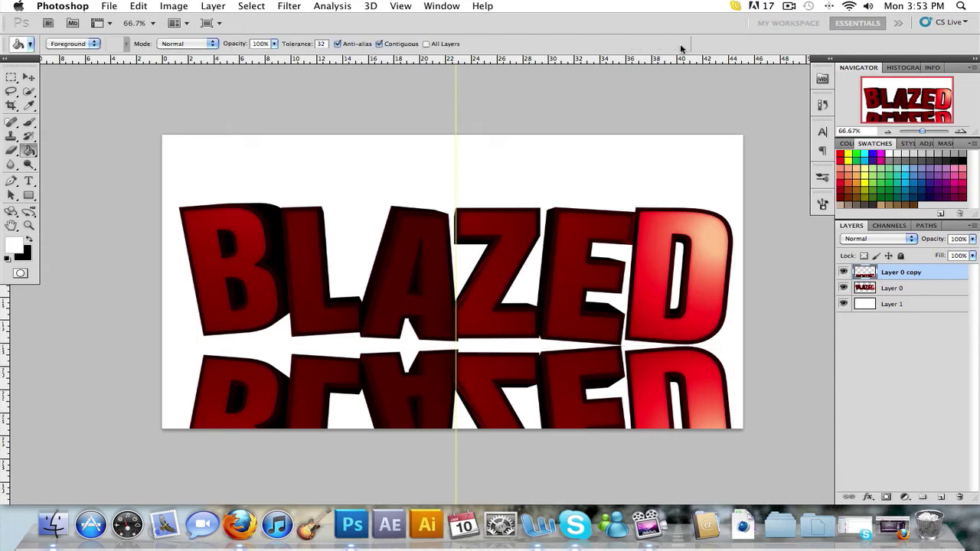
Step: Add a layer mask to the flipped copy with a Foreground to Background gradient fading downward
click(886, 497)
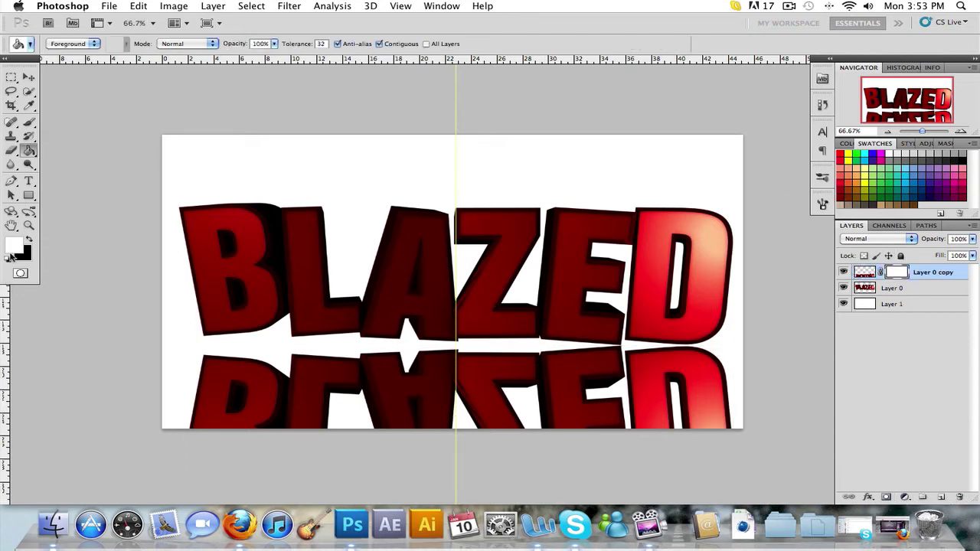
click(29, 152)
click(58, 146)
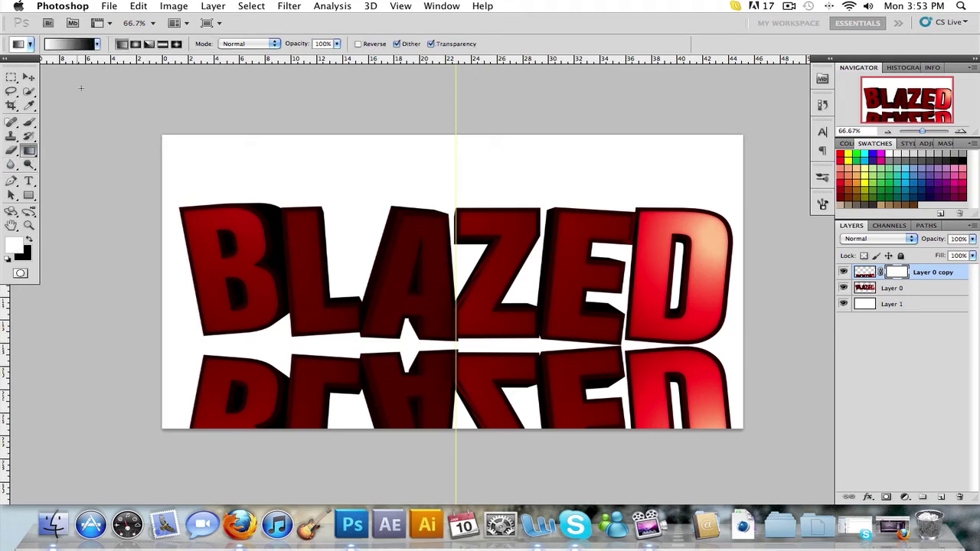
click(89, 44)
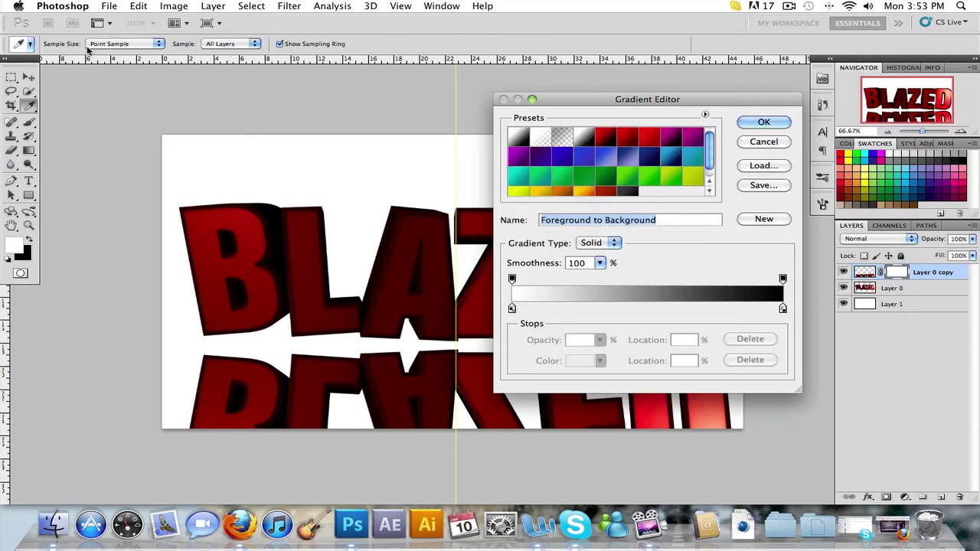
click(772, 125)
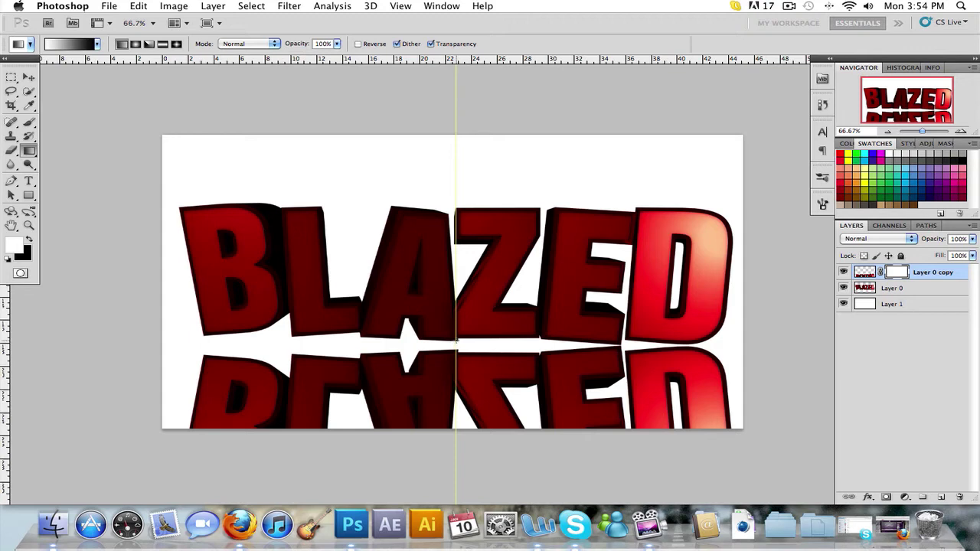
drag(456, 341, 469, 430)
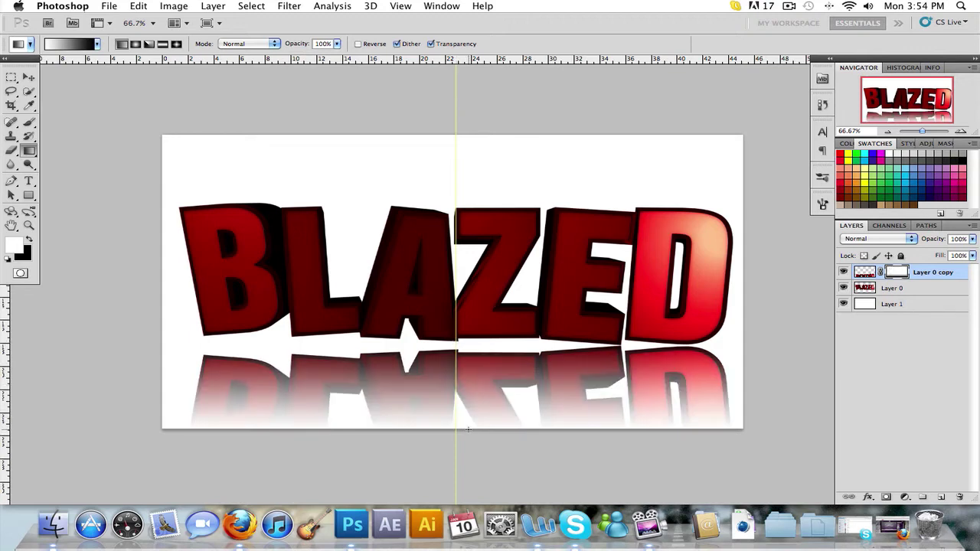
Step: Lower the reflection copy's opacity to 64%
click(971, 239)
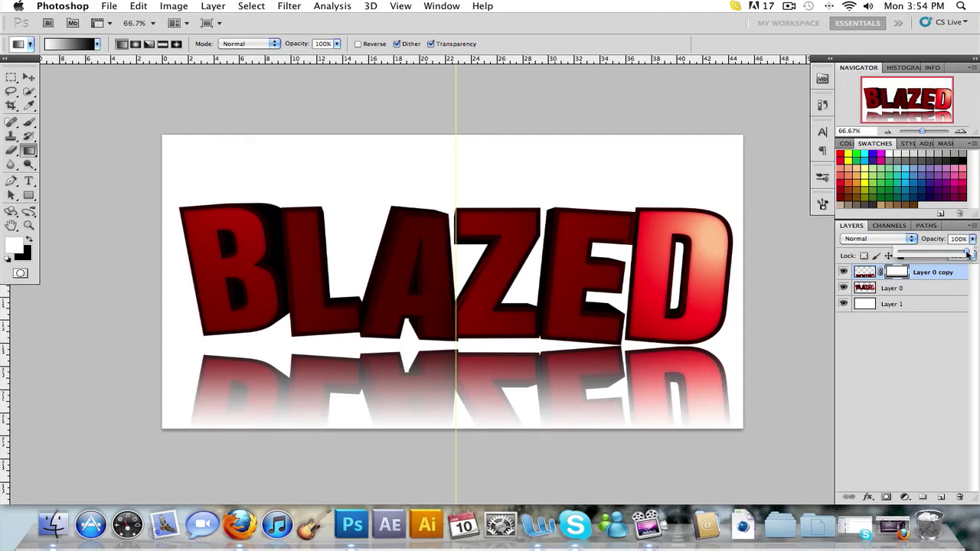
drag(968, 255, 943, 257)
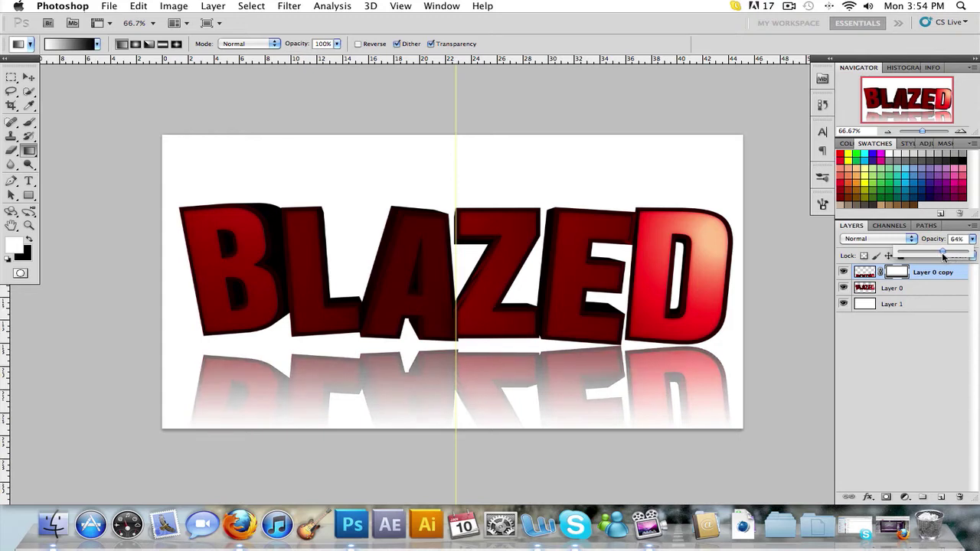
click(923, 328)
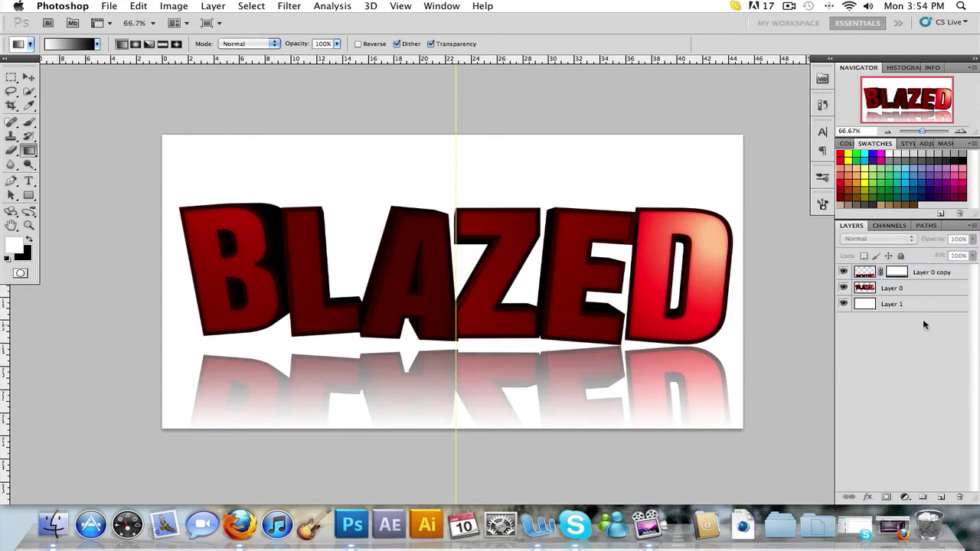
click(928, 274)
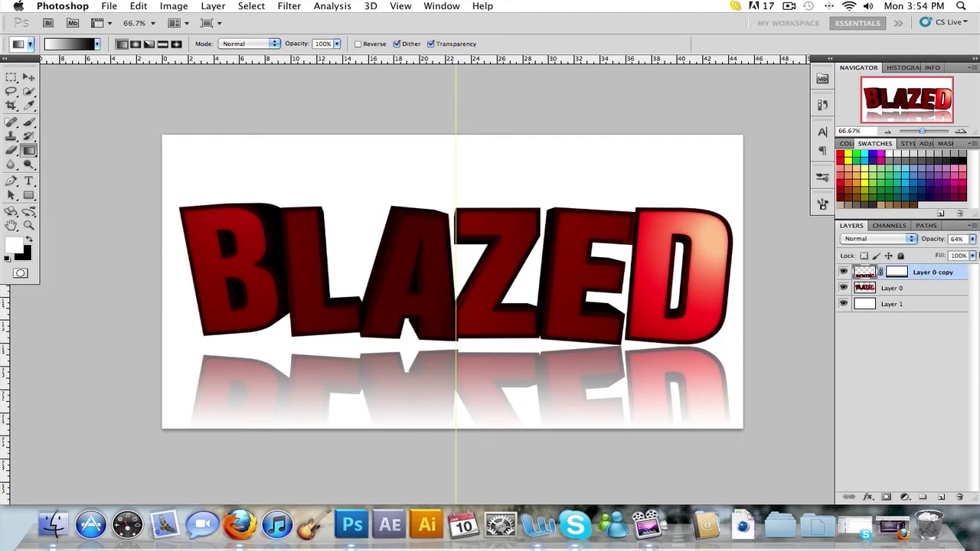
Step: Delete Layer 0 copy, add an empty Layer 2, and show the Clone Source panel
key(BackSpace)
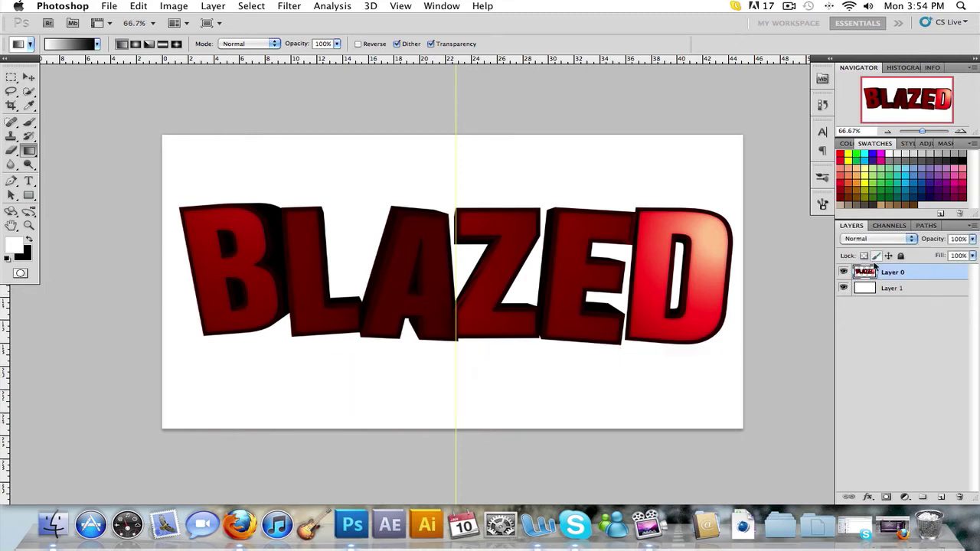
click(941, 497)
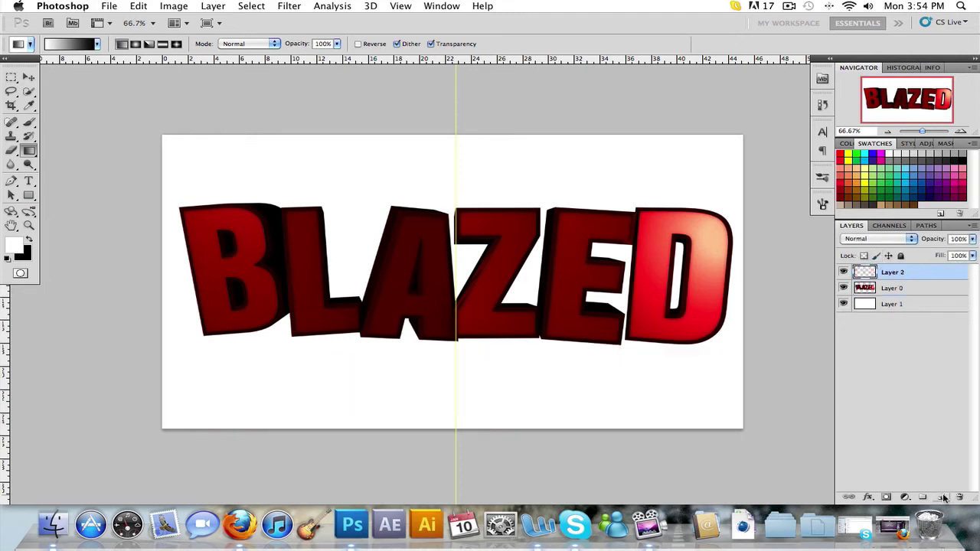
click(440, 5)
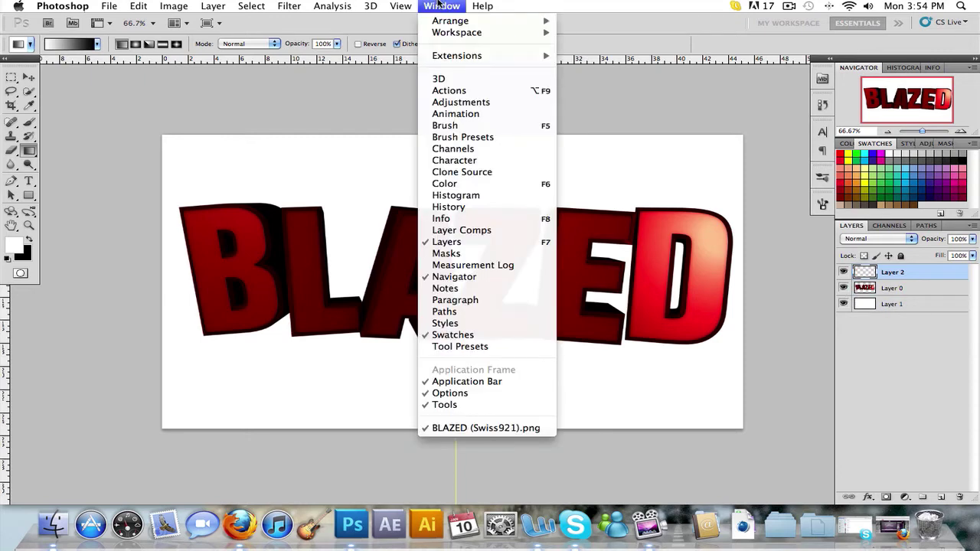
click(461, 173)
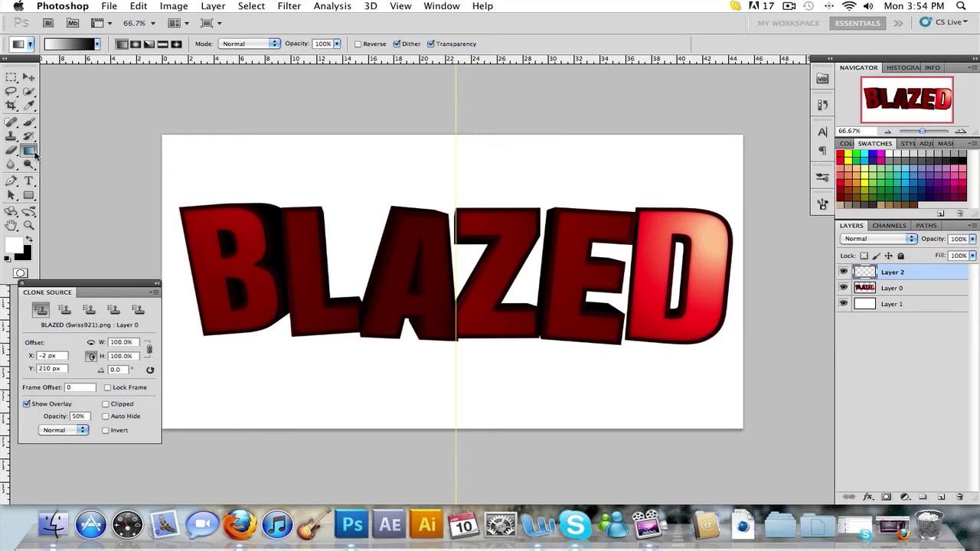
Step: Clone-stamp Layer 0's BLAZED text onto Layer 2 as a mirrored copy beneath the original
click(14, 139)
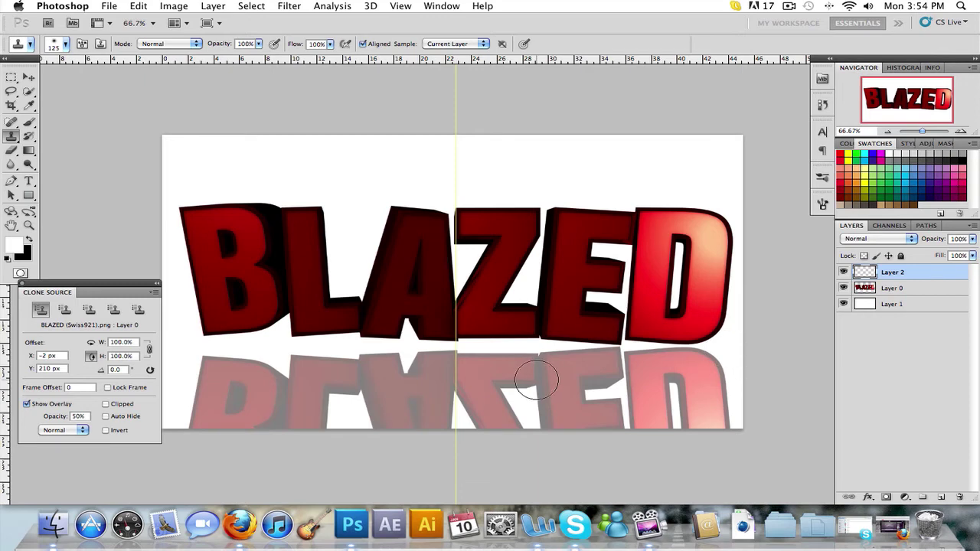
click(894, 291)
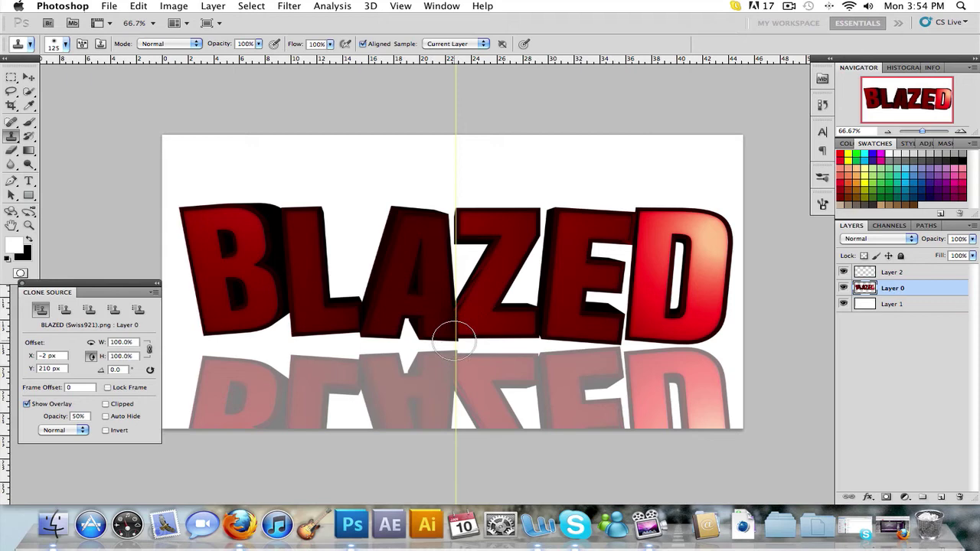
key(alt)
click(905, 274)
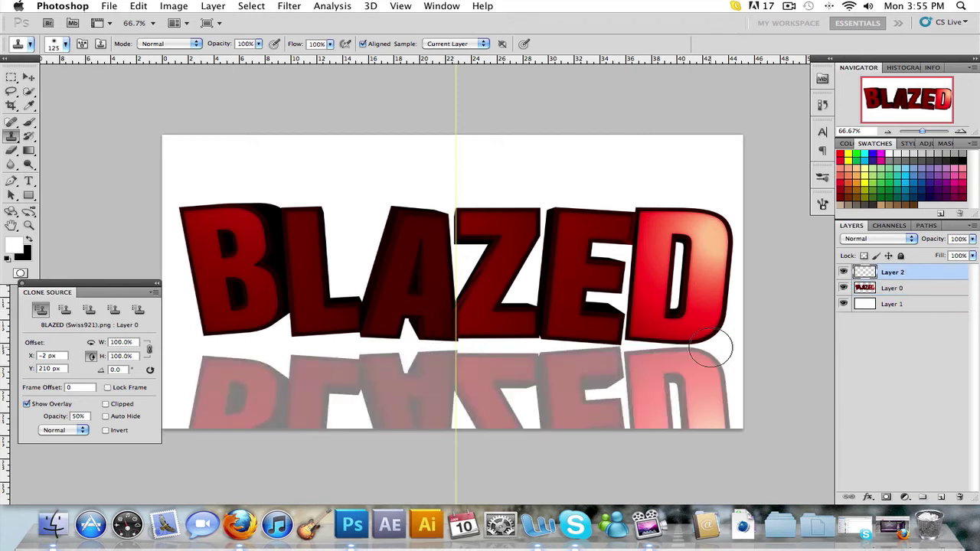
mouse_move(612, 368)
mouse_down()
mouse_move(561, 374)
mouse_move(687, 371)
mouse_move(854, 335)
mouse_move(816, 390)
mouse_move(748, 442)
mouse_move(600, 434)
mouse_move(706, 397)
mouse_move(544, 383)
mouse_move(608, 354)
mouse_move(165, 359)
mouse_move(39, 419)
mouse_move(96, 436)
mouse_move(405, 430)
mouse_move(325, 390)
mouse_move(241, 412)
mouse_move(268, 397)
mouse_move(583, 384)
mouse_move(706, 411)
mouse_move(421, 407)
mouse_move(345, 364)
mouse_move(392, 354)
mouse_move(352, 366)
mouse_up()
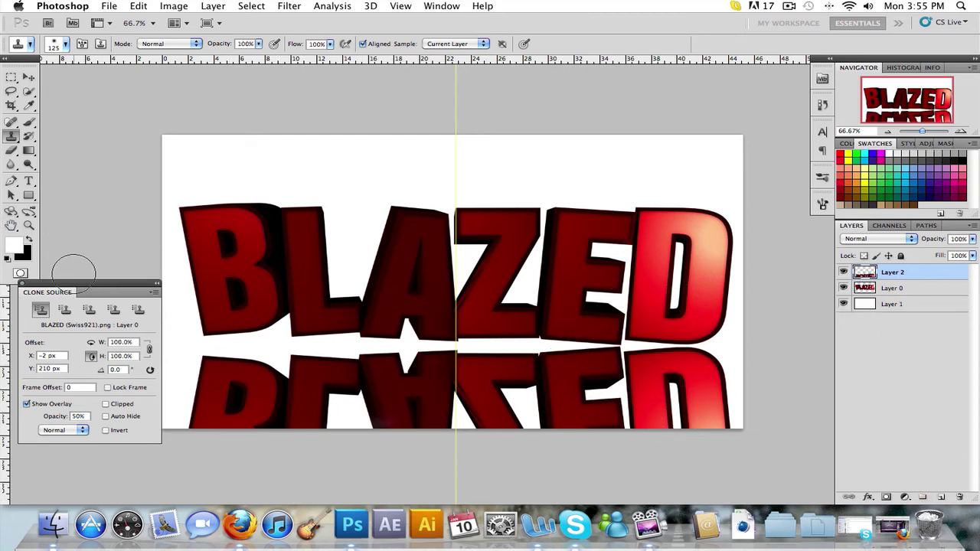
click(23, 283)
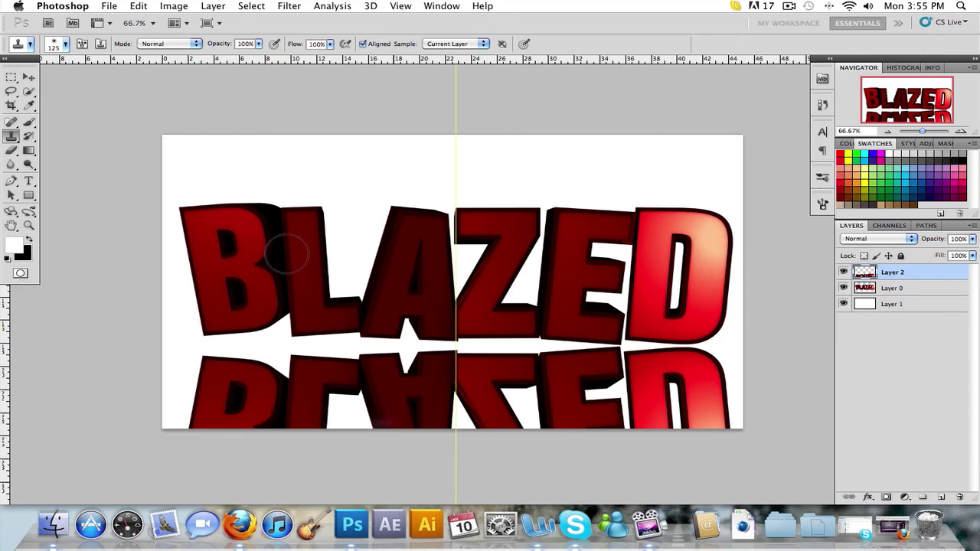
Step: Mask Layer 2 with a linear gradient fading the reflection from its top to the canvas bottom
click(886, 497)
click(29, 150)
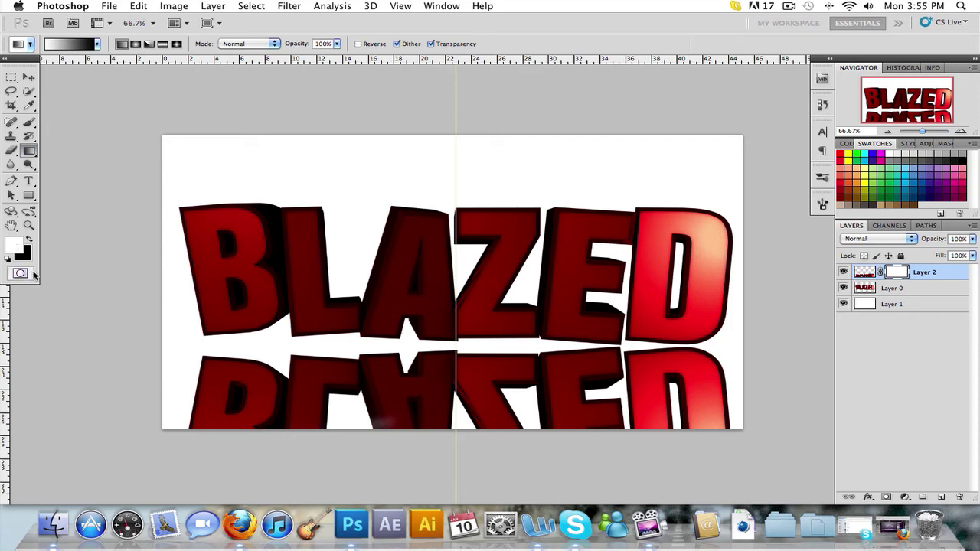
click(124, 44)
click(99, 45)
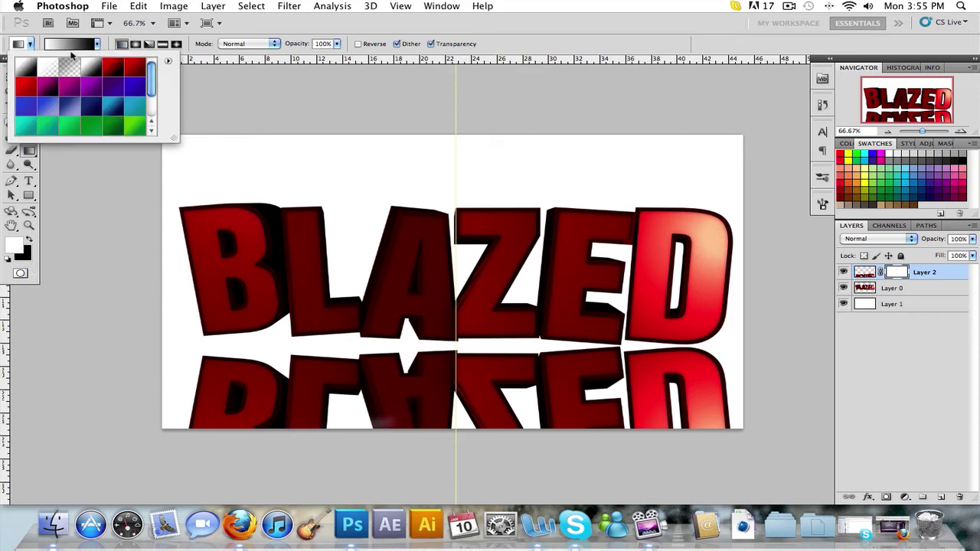
click(98, 45)
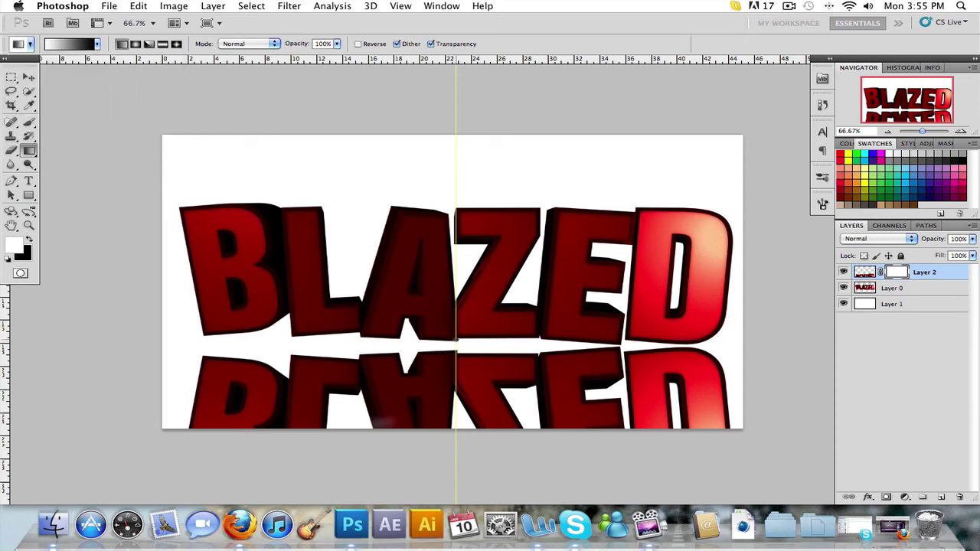
right_click(457, 340)
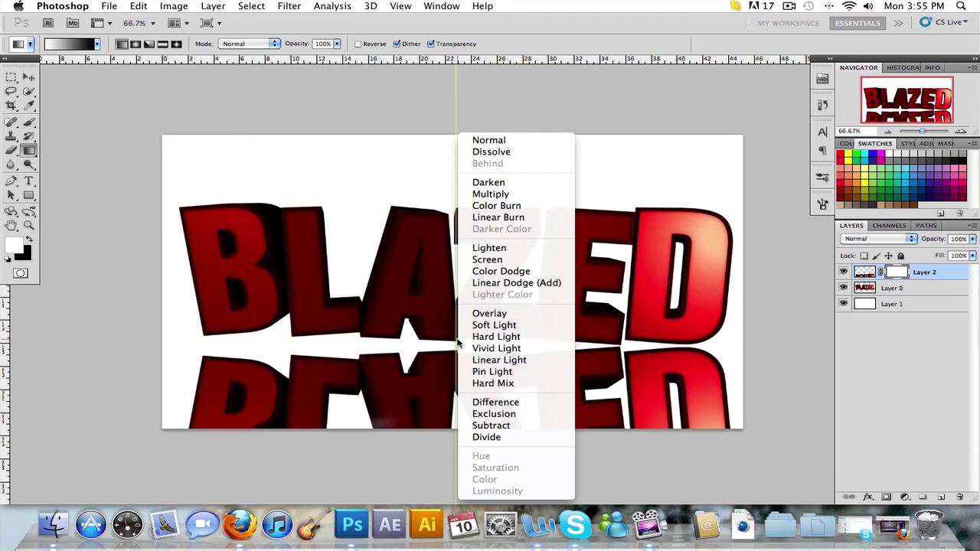
click(456, 342)
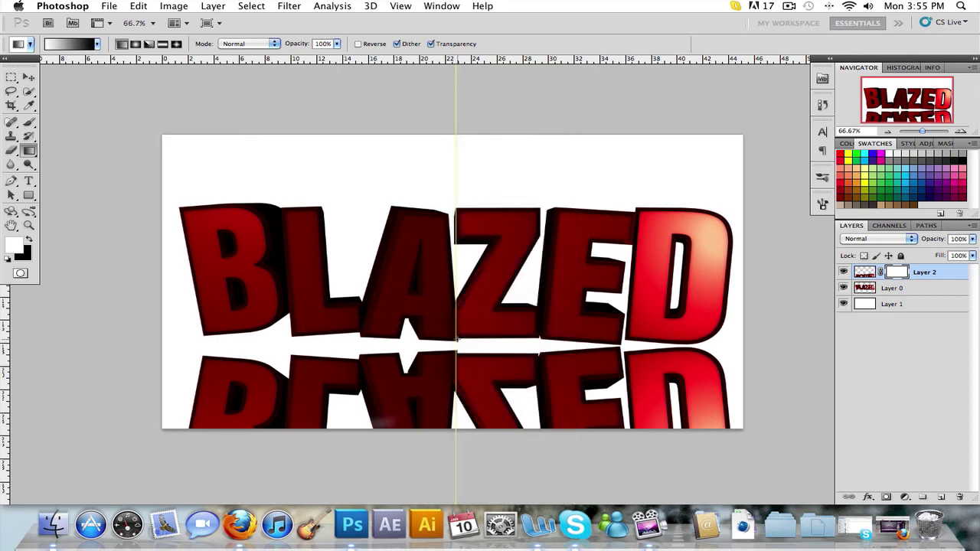
drag(457, 343, 465, 427)
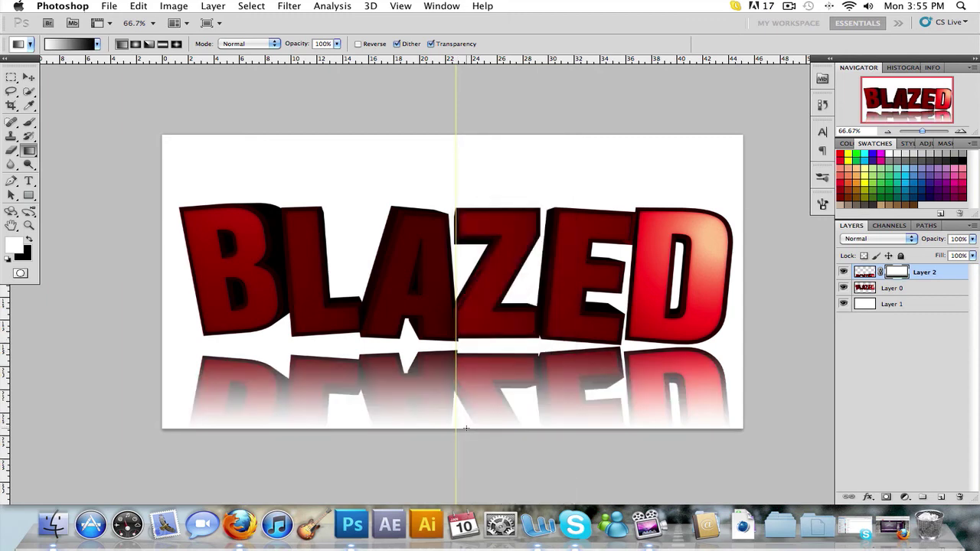
Step: Lower Layer 2's opacity to 66%
click(972, 239)
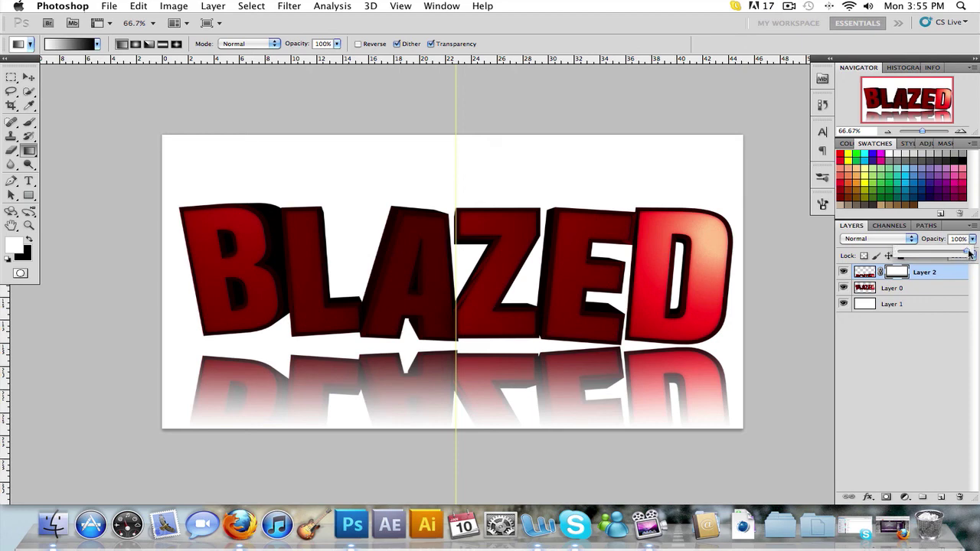
drag(967, 257, 944, 257)
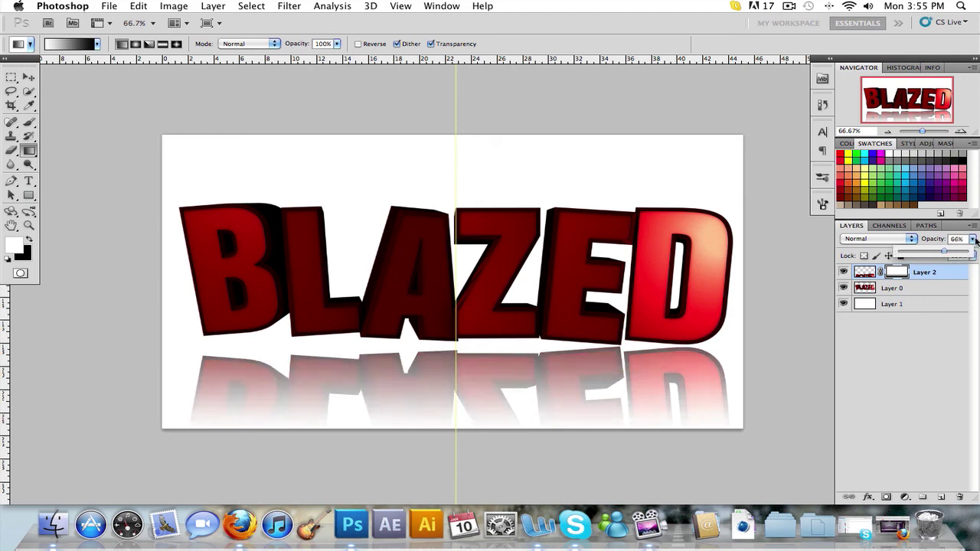
click(971, 239)
click(949, 352)
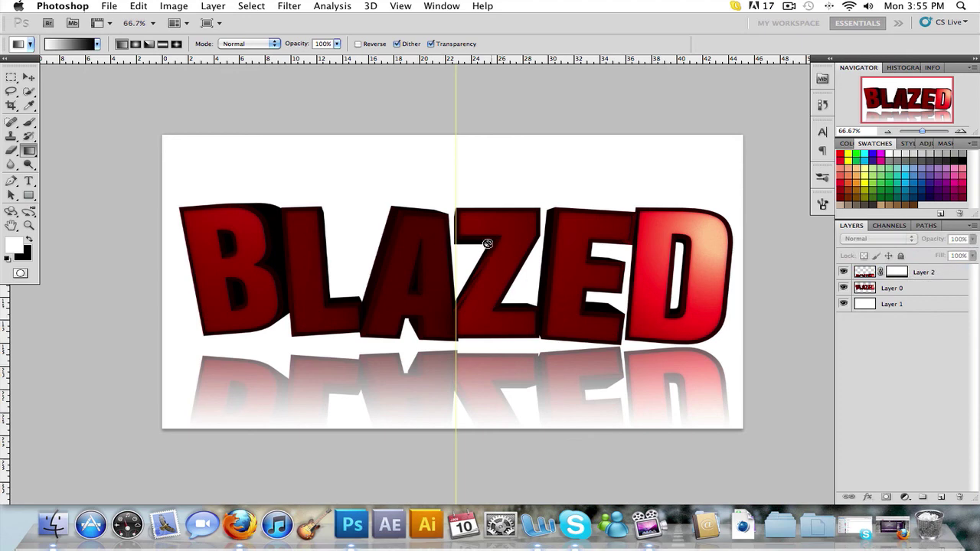